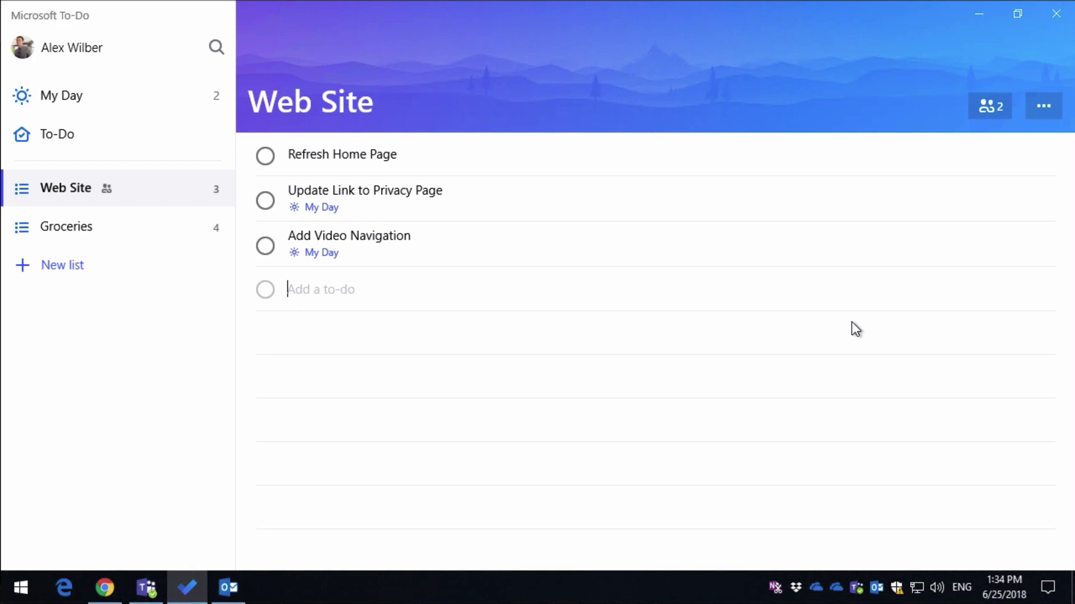
# Show the Web Site list's Sharing dialog, copy its invitation link, and close the system share pane
pyautogui.moveTo(168, 188)
pyautogui.mouseDown()
pyautogui.moveTo(166, 159)
pyautogui.moveTo(164, 194)
pyautogui.mouseUp()
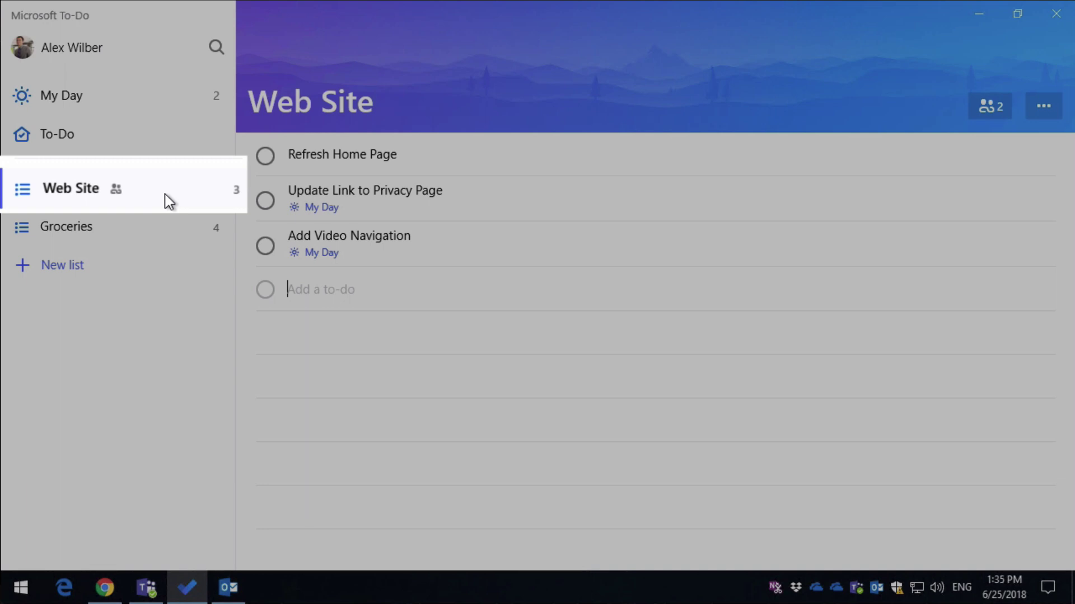
pyautogui.moveTo(164, 194); pyautogui.dragTo(164, 193)
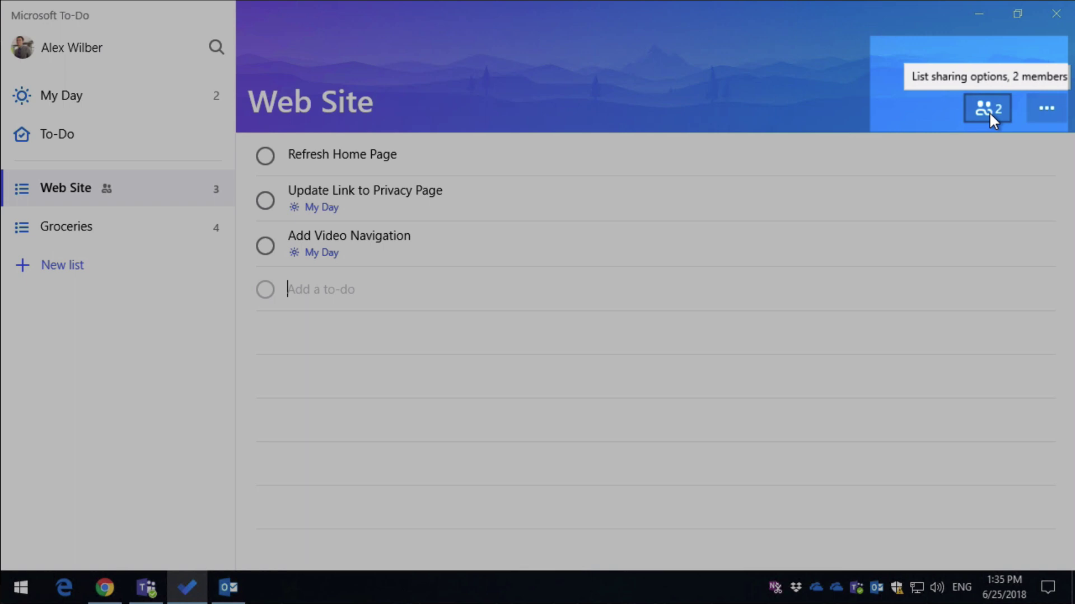
pyautogui.click(989, 112)
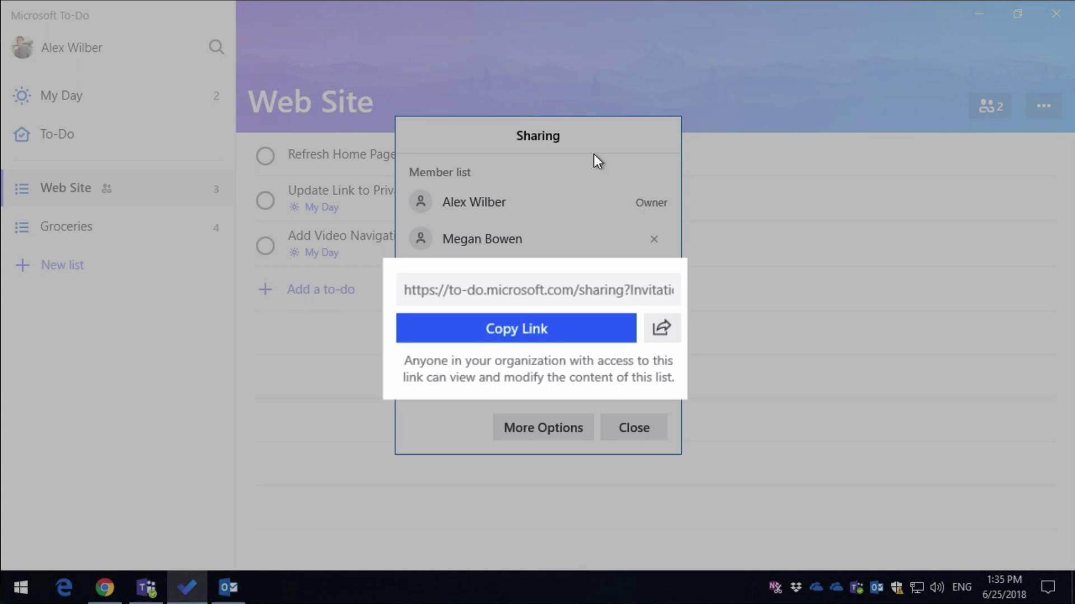
pyautogui.click(532, 330)
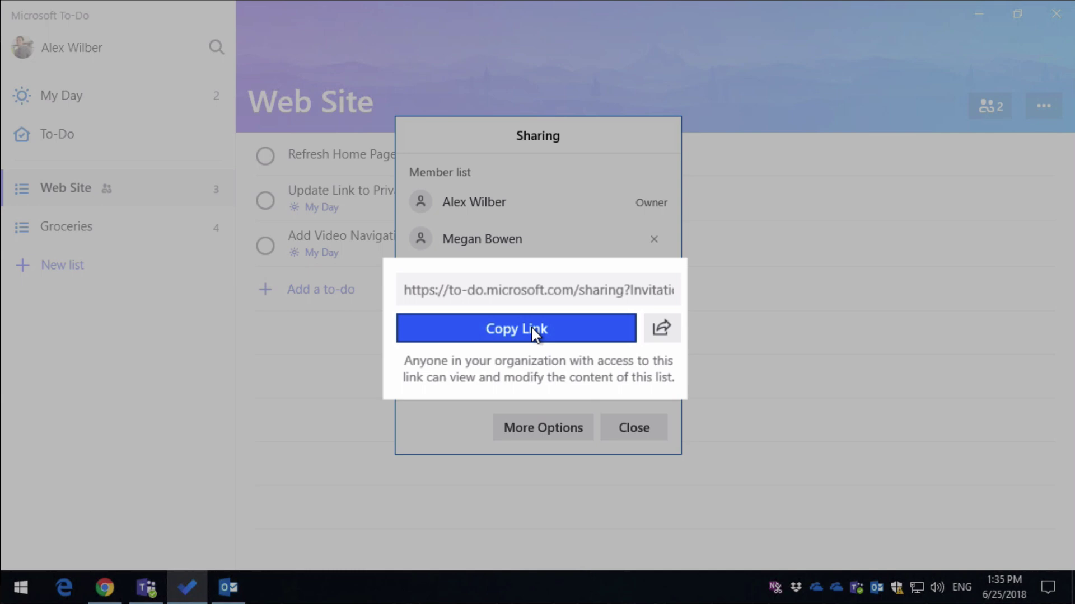
pyautogui.click(663, 334)
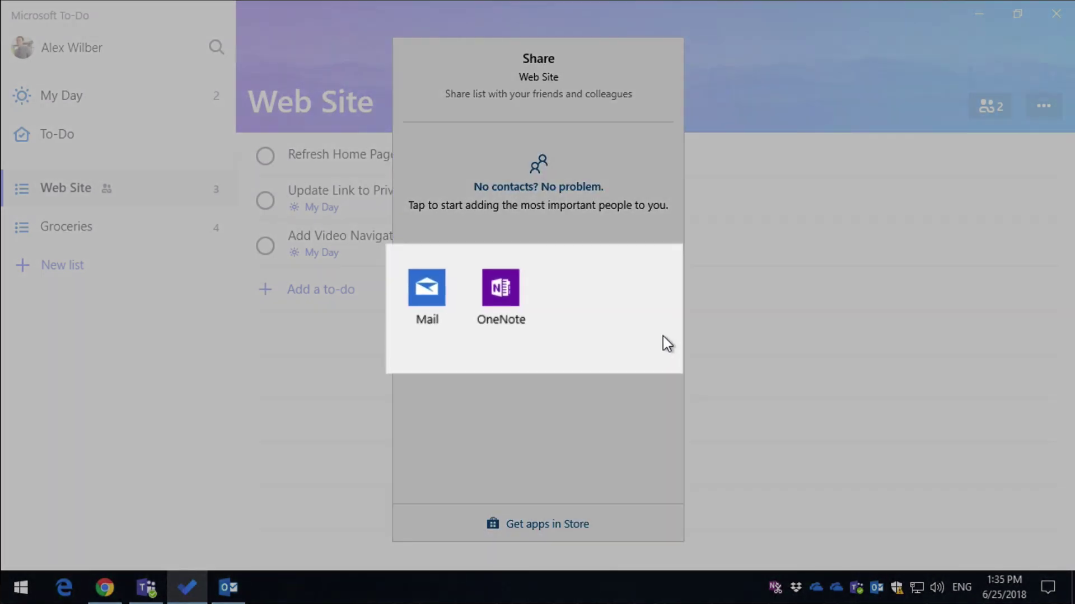
pyautogui.click(727, 331)
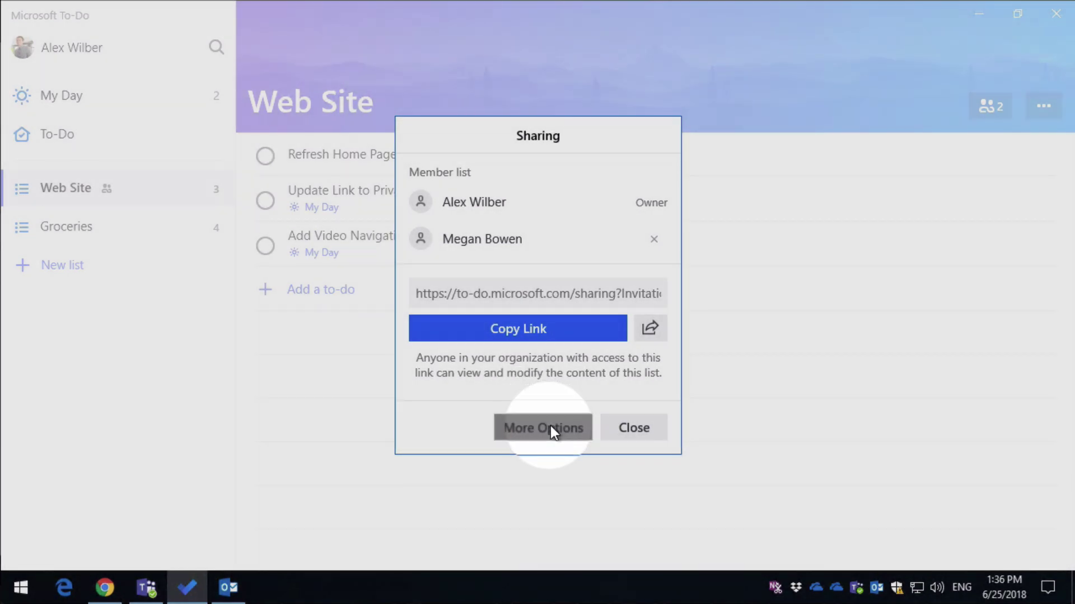
# Limit the Web Site list's access to current members only and confirm
pyautogui.click(549, 425)
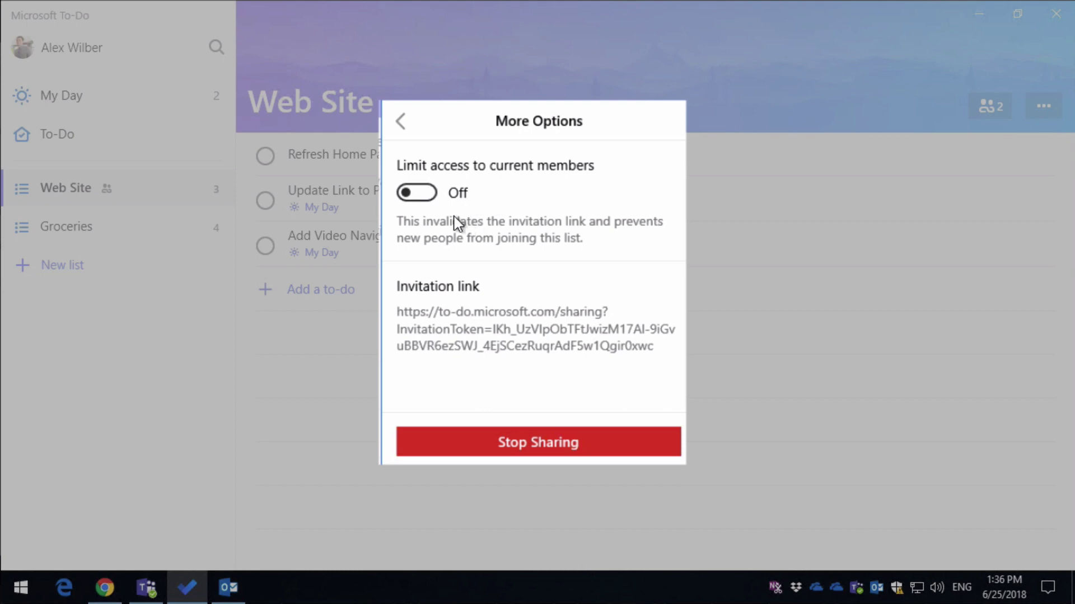
pyautogui.click(425, 198)
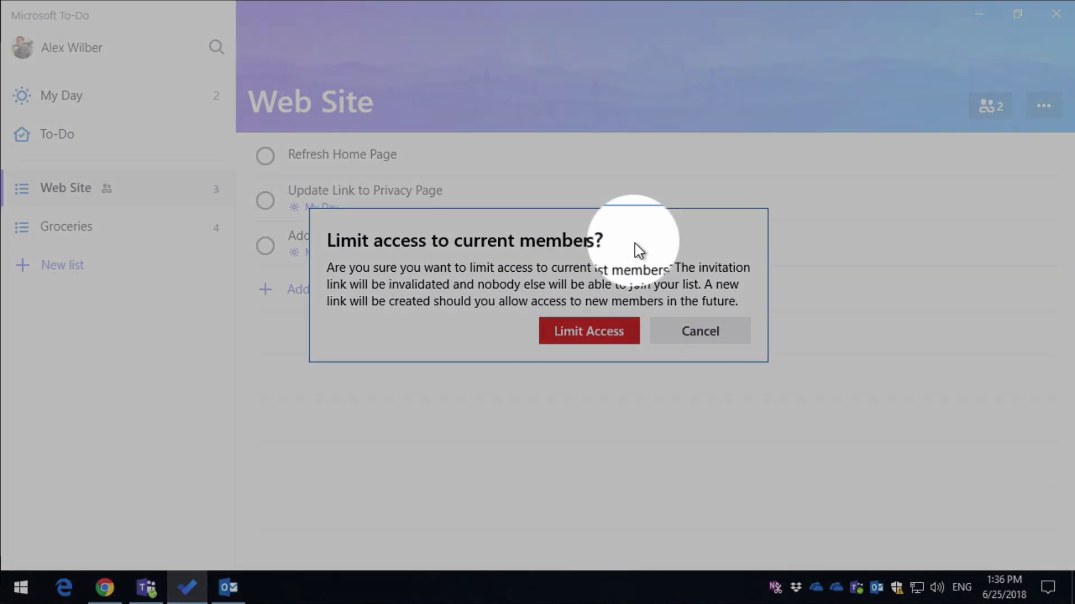
pyautogui.click(599, 323)
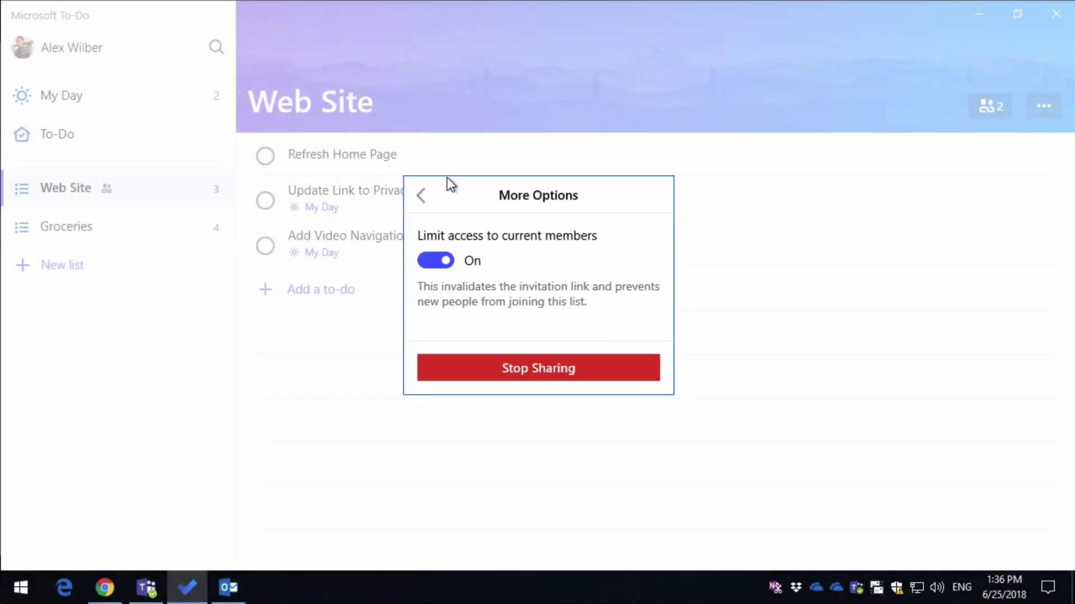
# Turn Limit access back off so new members can join with a fresh invitation link
pyautogui.click(420, 199)
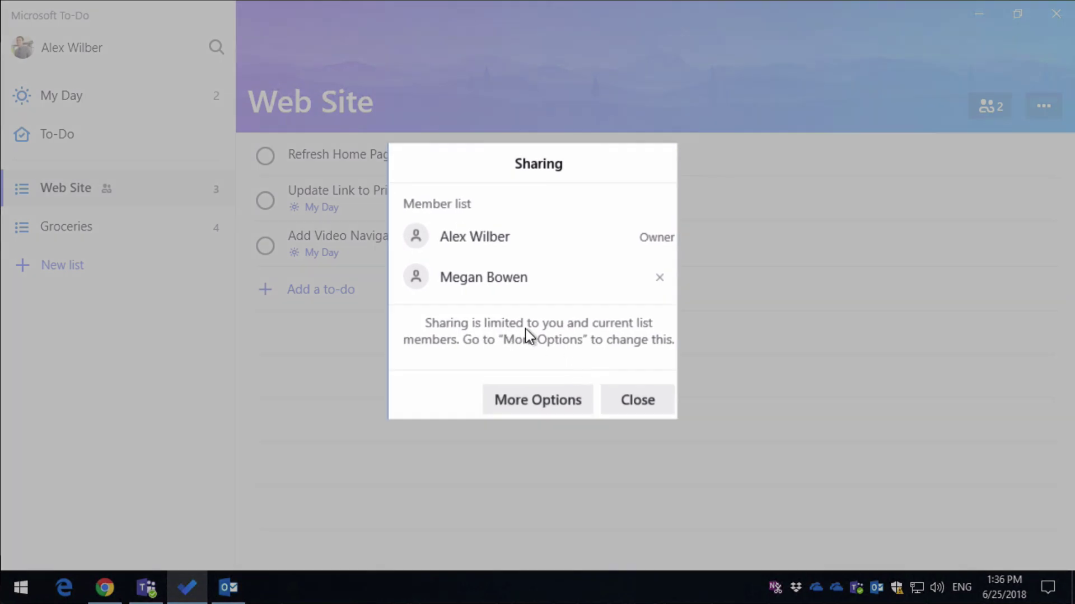
pyautogui.click(549, 399)
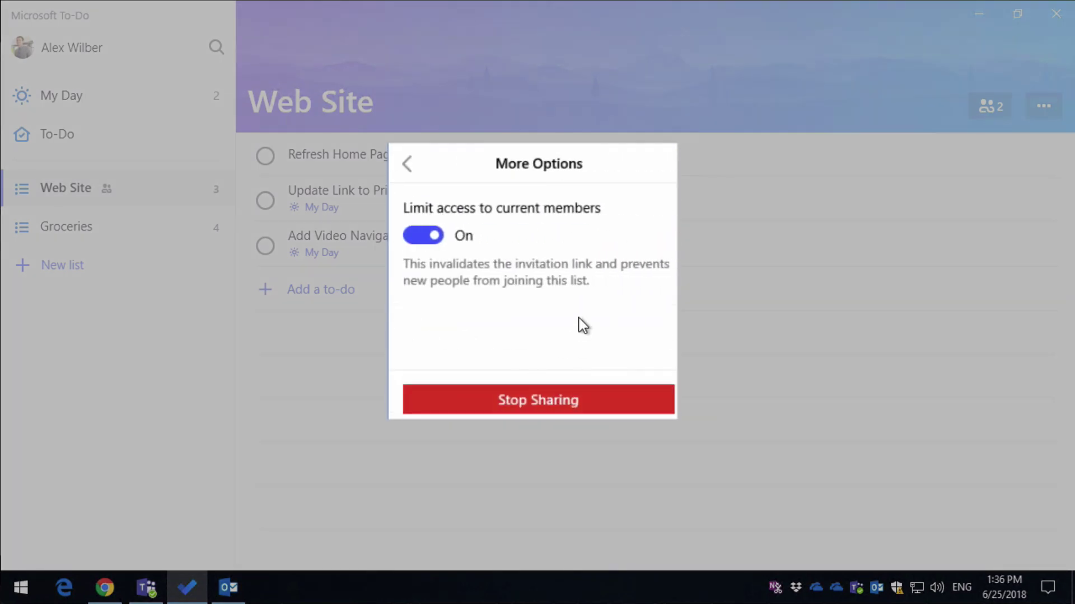
pyautogui.click(428, 235)
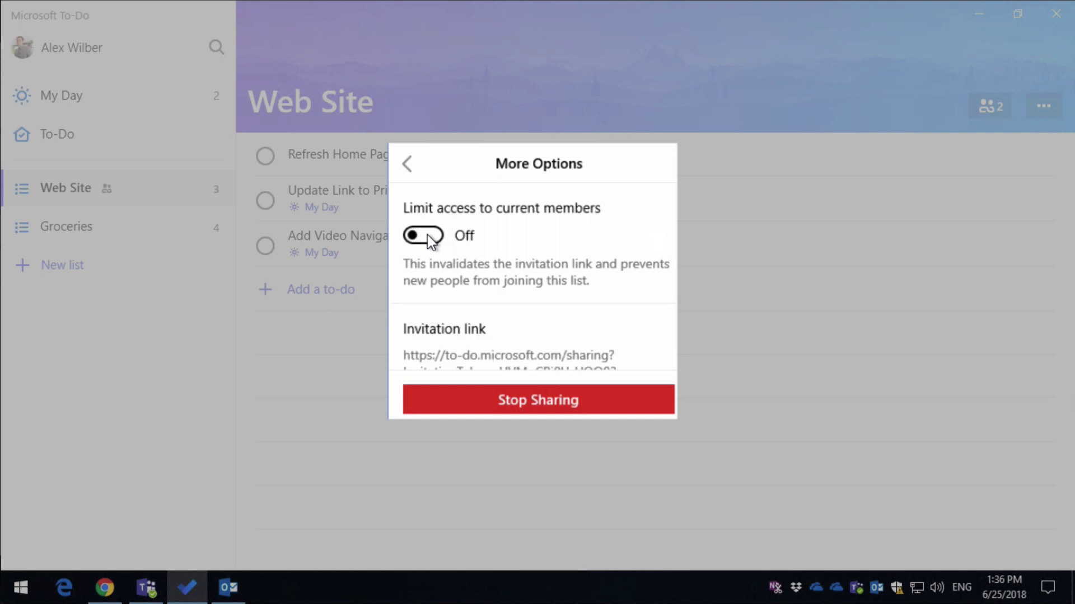
# Copy the Web Site list's new invitation link, then confirm Stop Sharing to remove all members
pyautogui.click(407, 164)
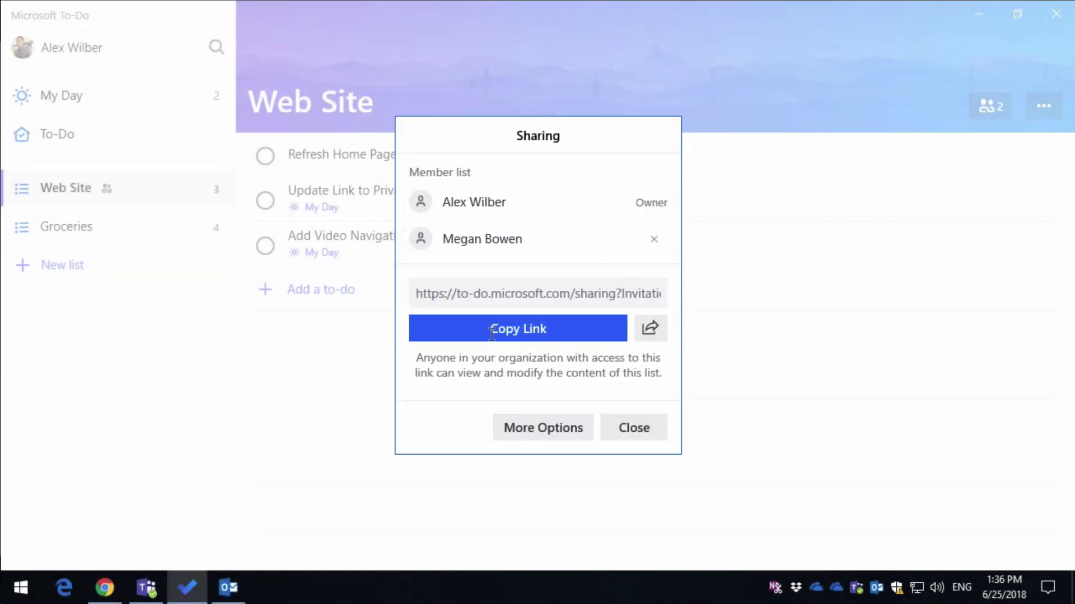
pyautogui.click(493, 330)
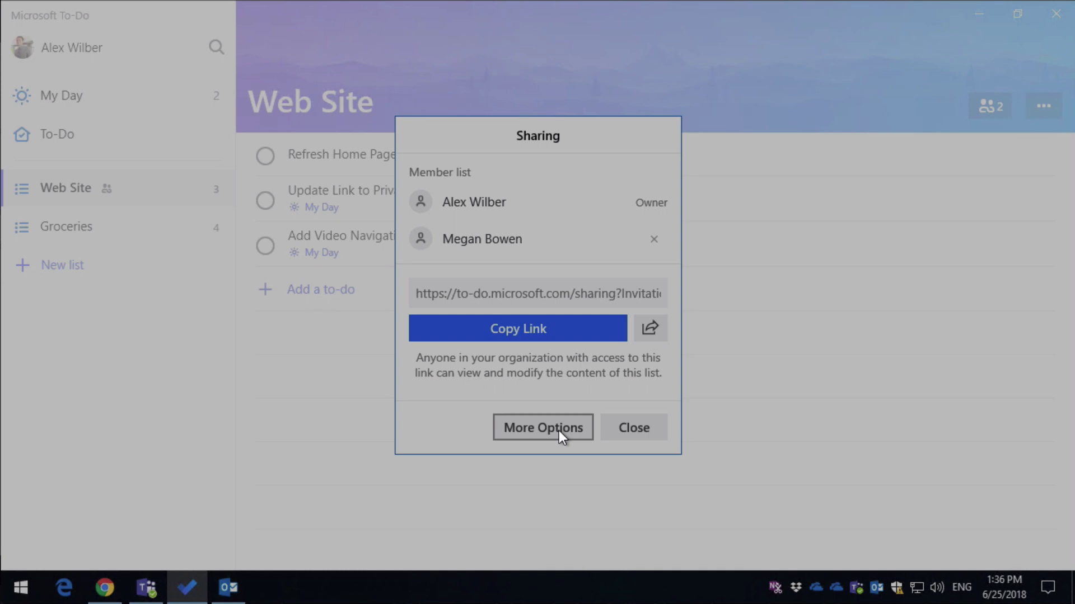
pyautogui.click(558, 431)
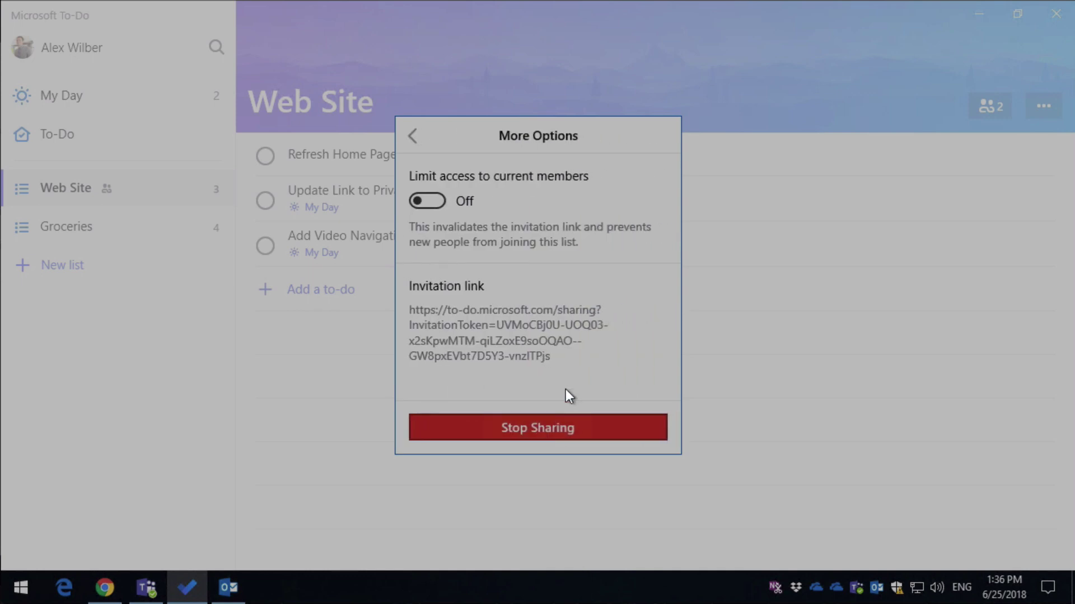
pyautogui.click(530, 430)
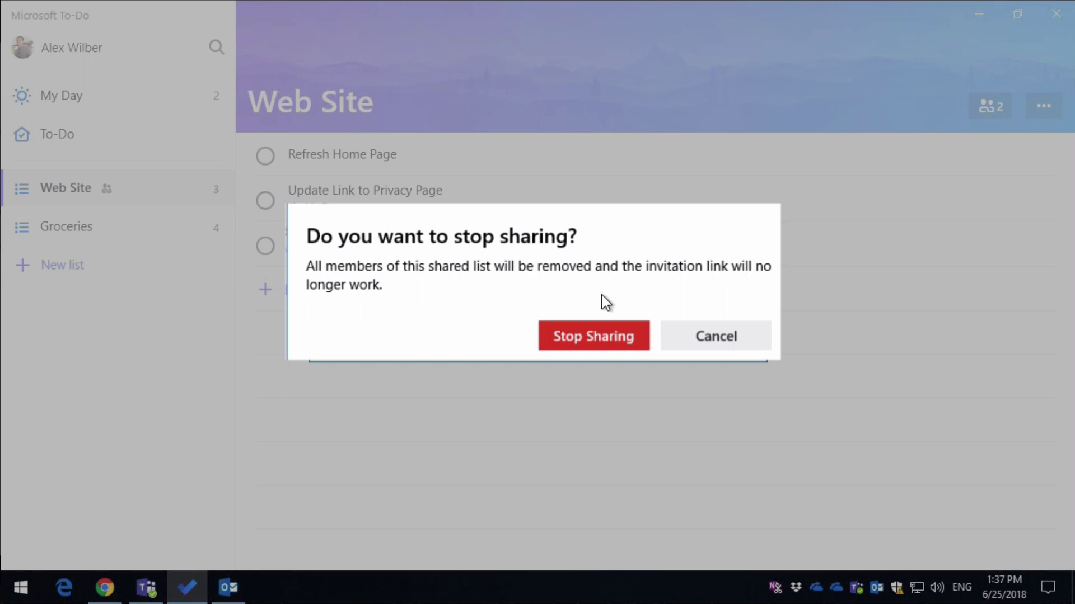
pyautogui.click(593, 335)
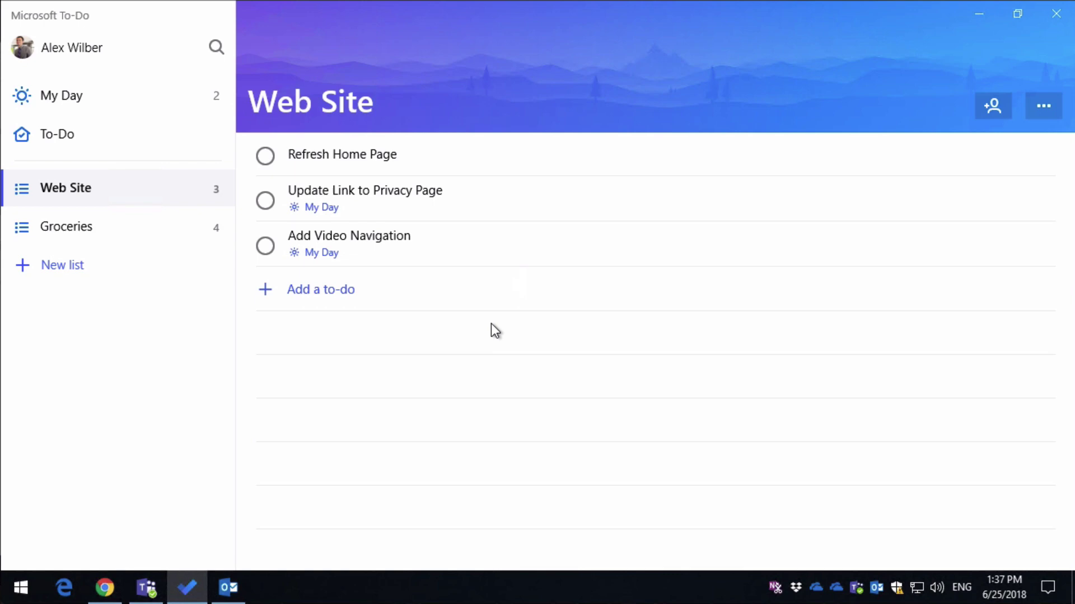
# Create and copy an invitation link for the Groceries list, then bring Chrome forward
pyautogui.click(129, 232)
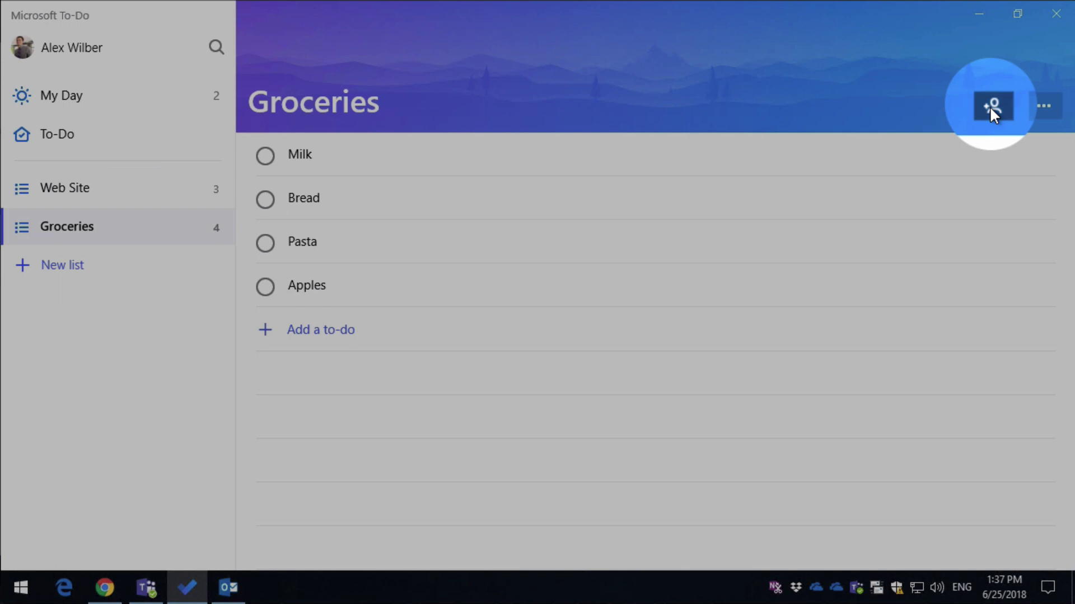
pyautogui.click(990, 105)
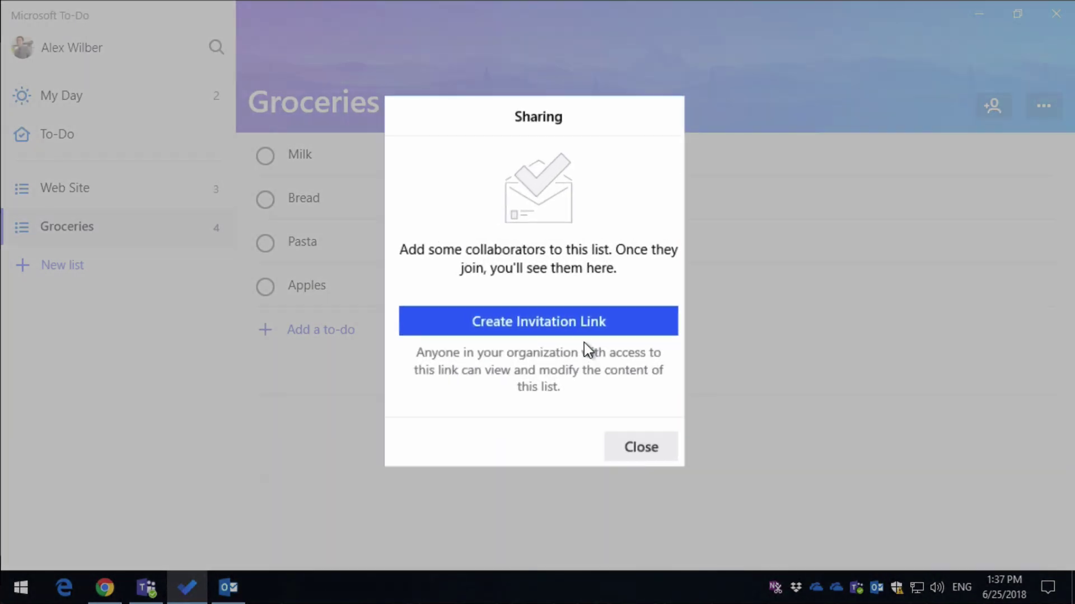
pyautogui.click(585, 320)
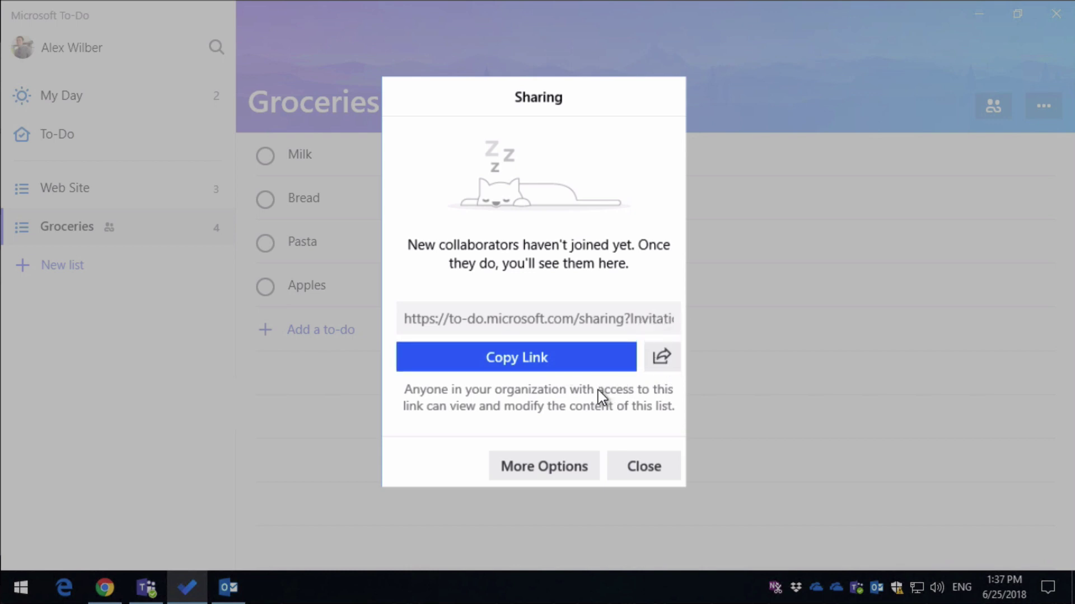
pyautogui.click(503, 367)
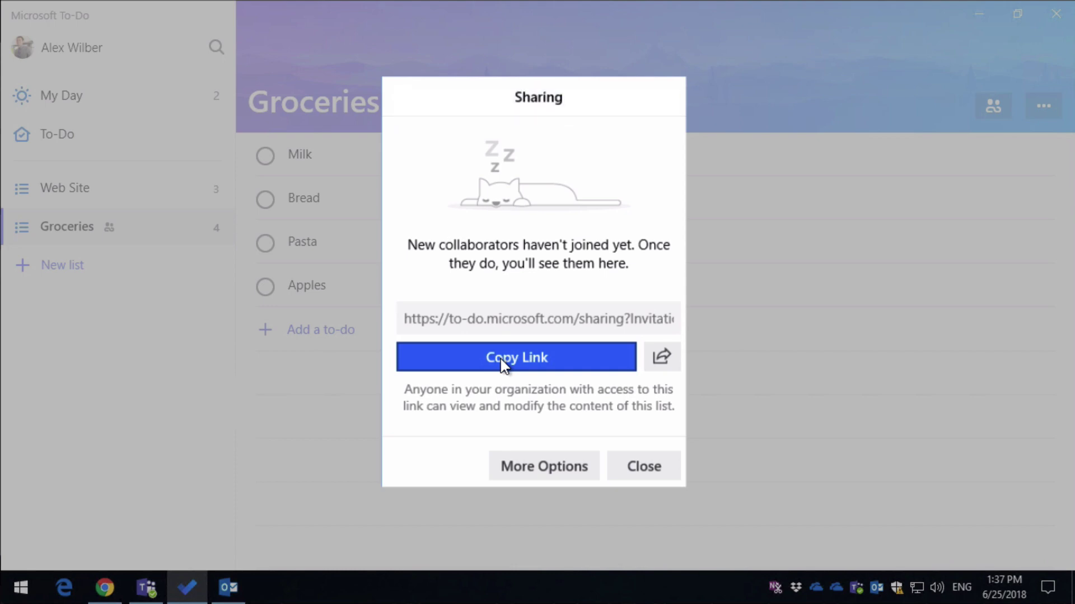
pyautogui.press('Escape')
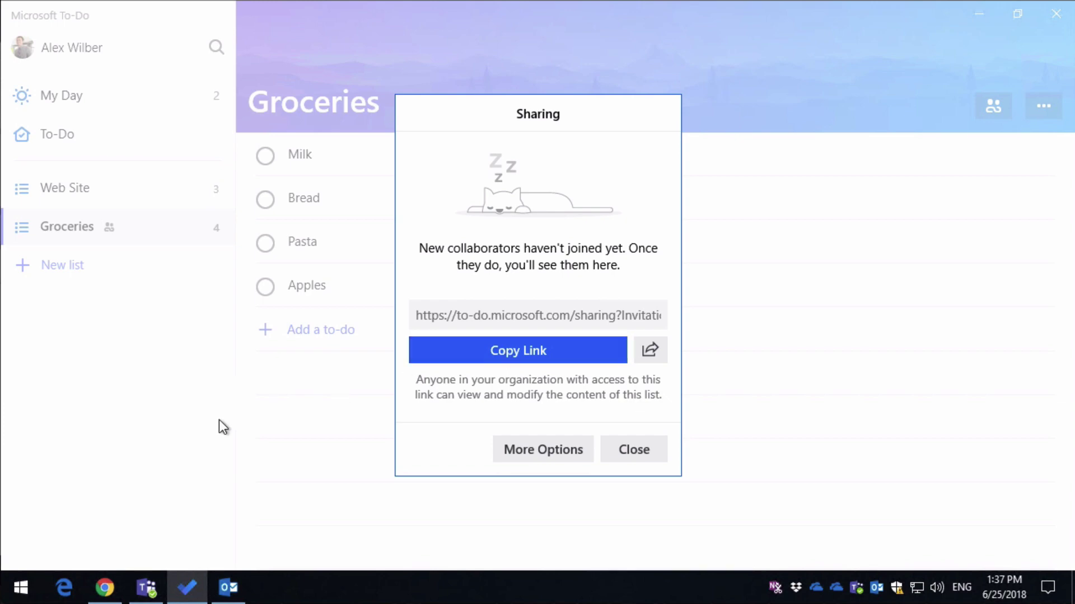
pyautogui.click(105, 588)
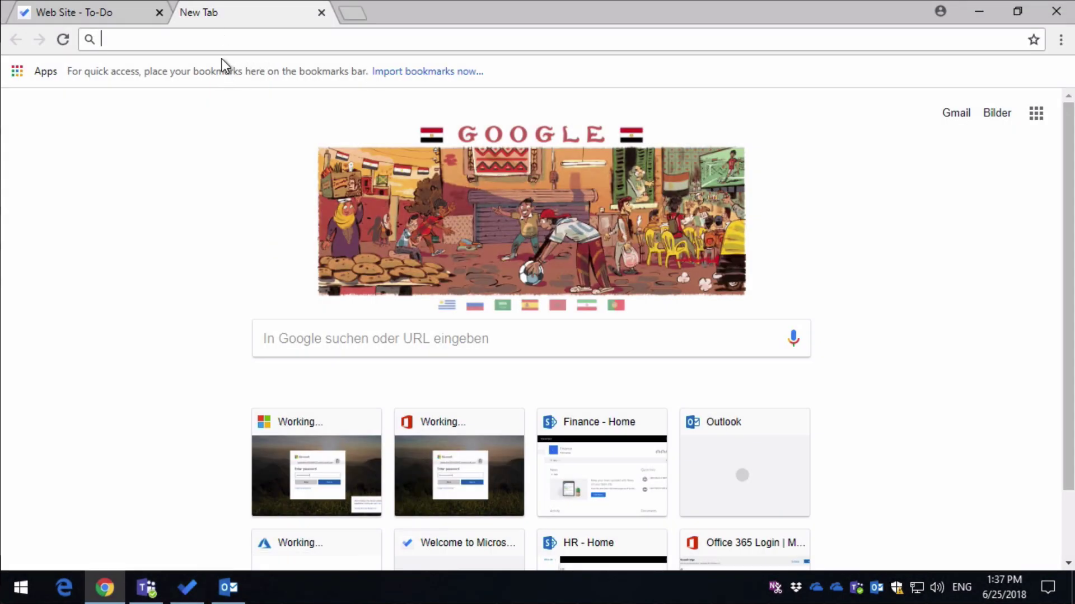
# Paste and go to the Groceries invitation link in Chrome, then join the list
pyautogui.rightClick(213, 38)
pyautogui.click(283, 142)
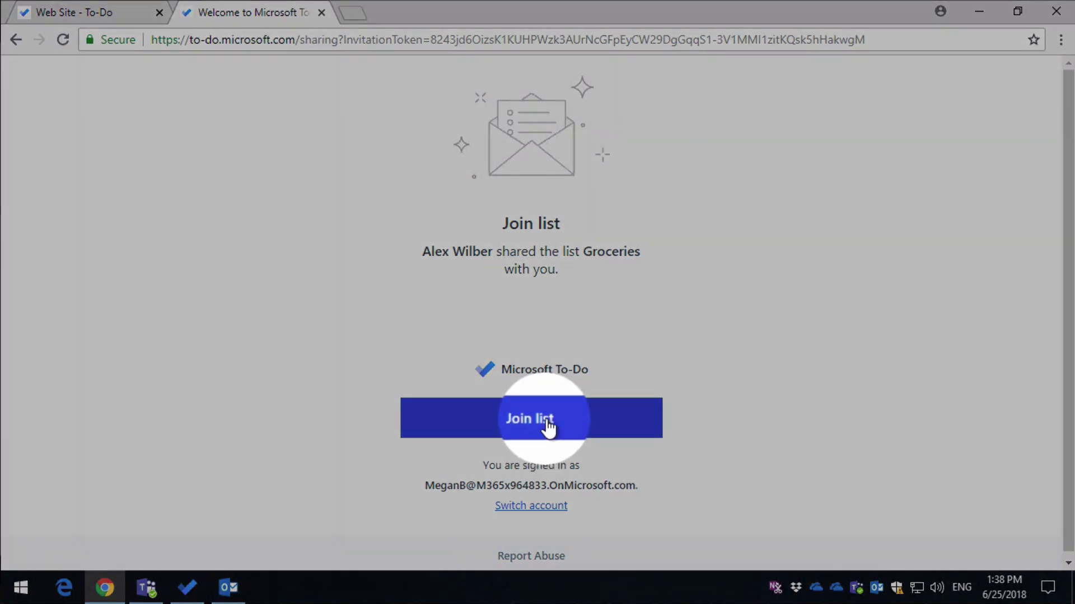
pyautogui.click(546, 418)
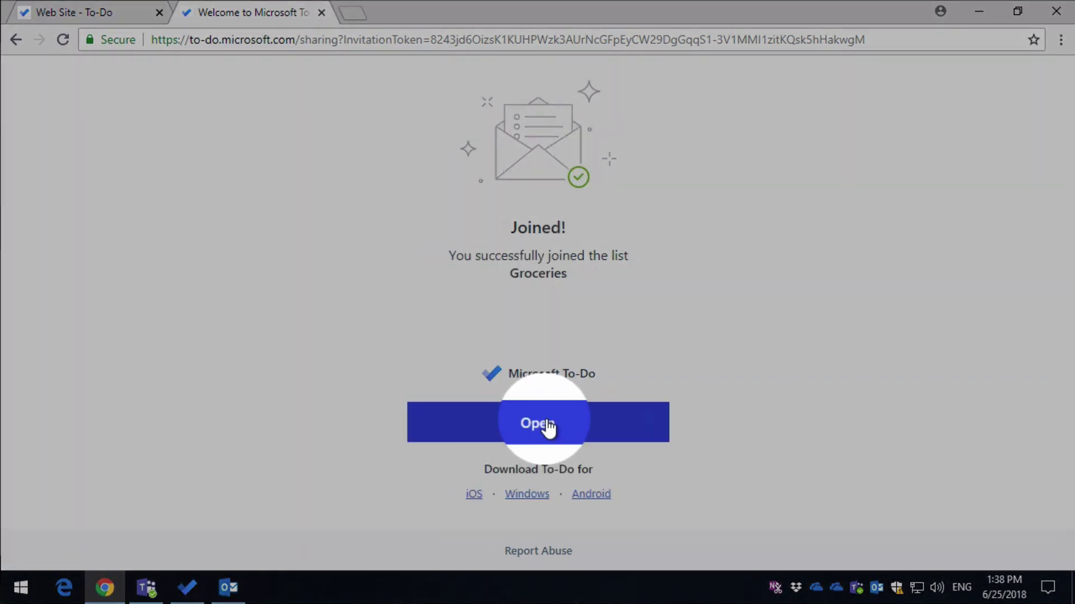
# Open the joined Groceries list on the web and check who it is shared with
pyautogui.click(547, 427)
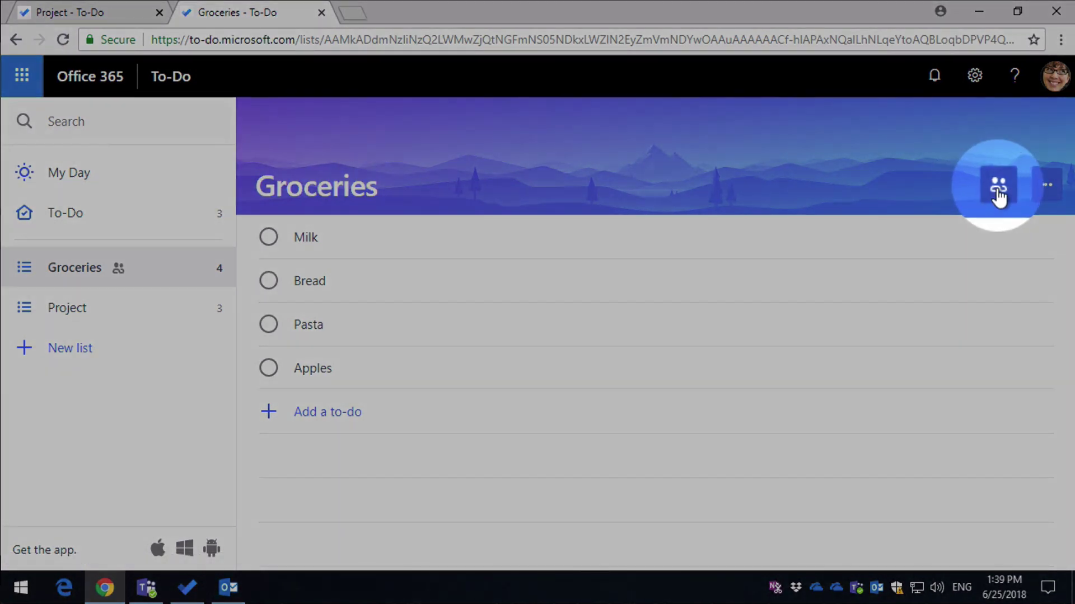
pyautogui.click(997, 188)
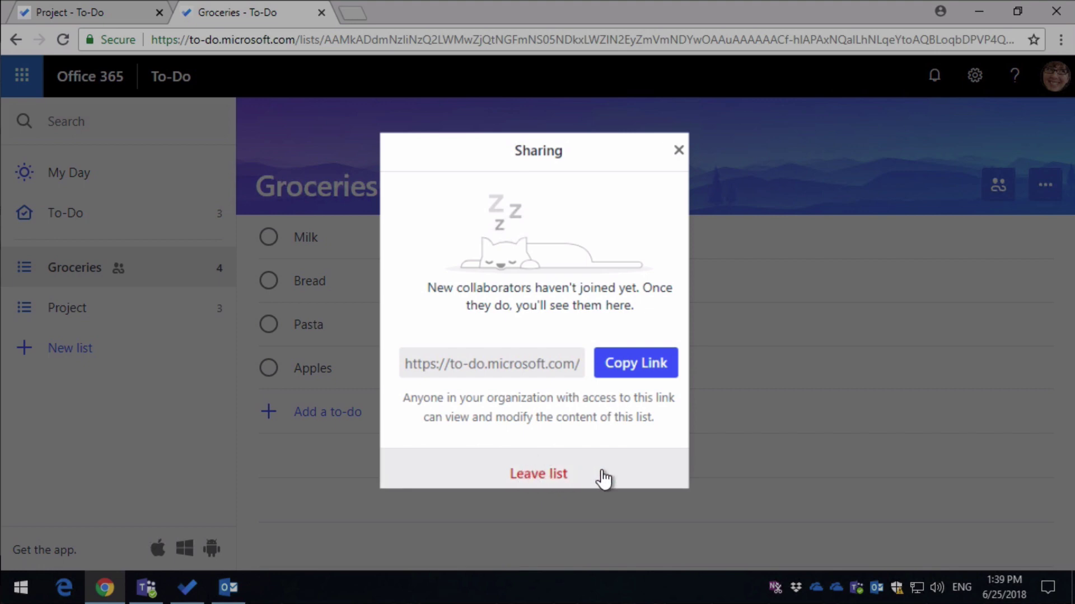
pyautogui.click(678, 151)
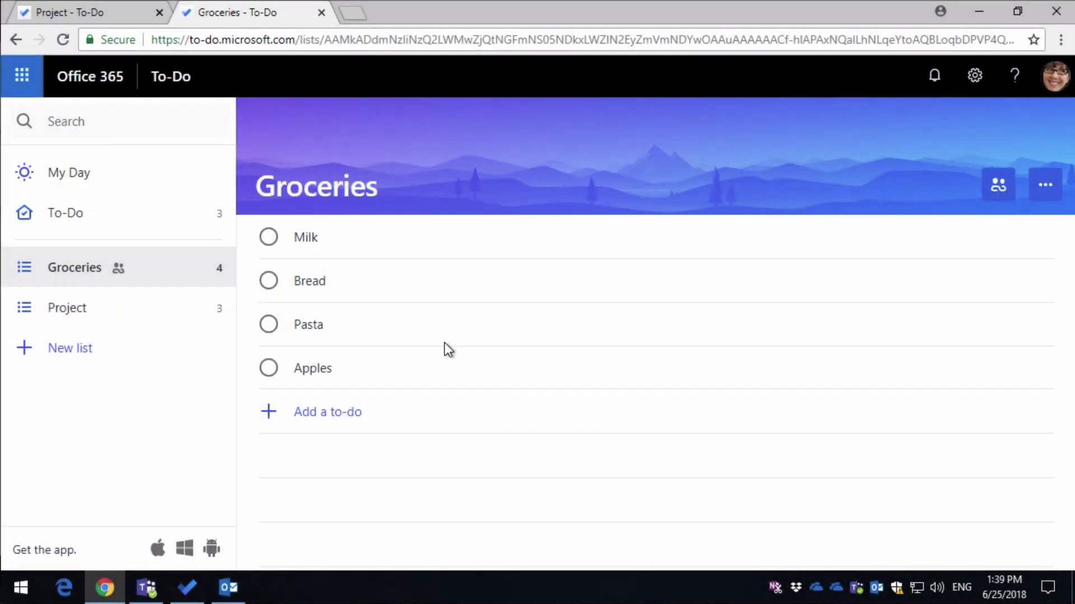
# Add 'Bananas' as a new to-do on the Groceries list
pyautogui.click(380, 412)
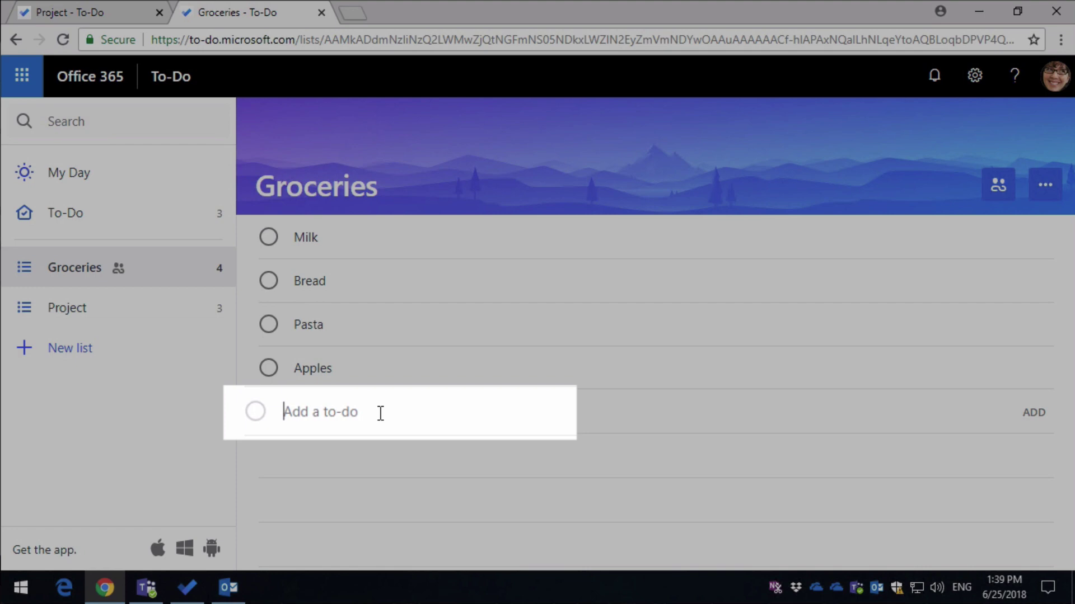
pyautogui.write('Bananas')
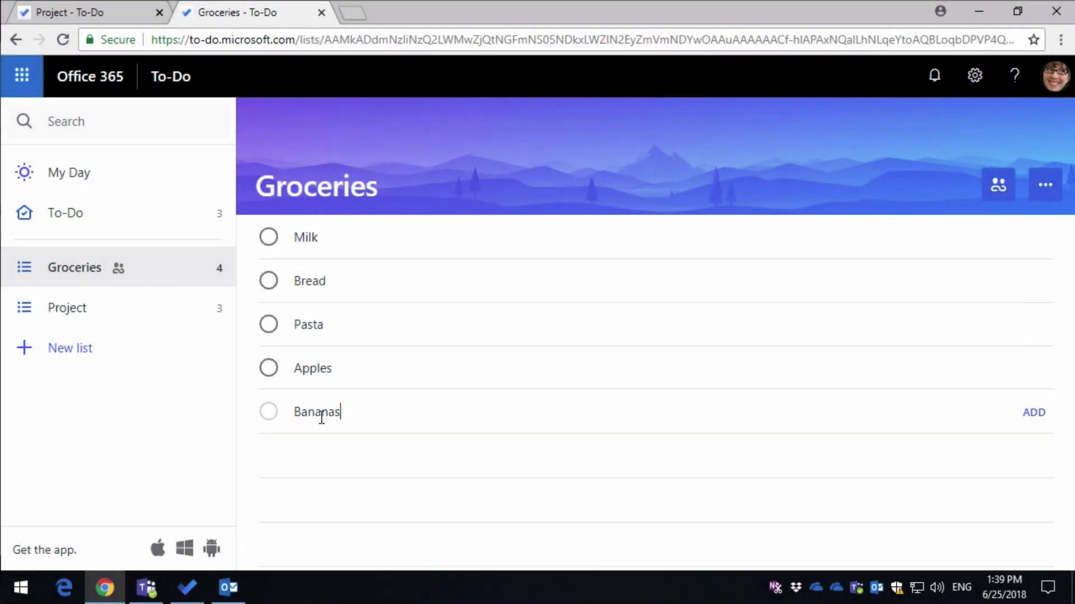
pyautogui.press('Return')
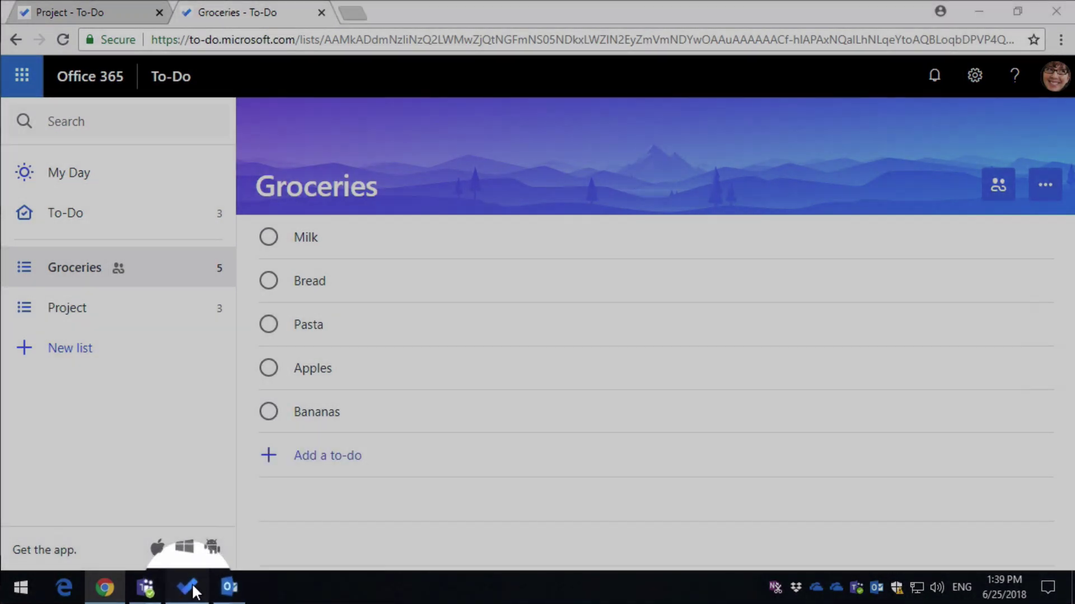
# Switch to the To-Do desktop app, close the Groceries member list, and check Bananas has synced
pyautogui.click(190, 585)
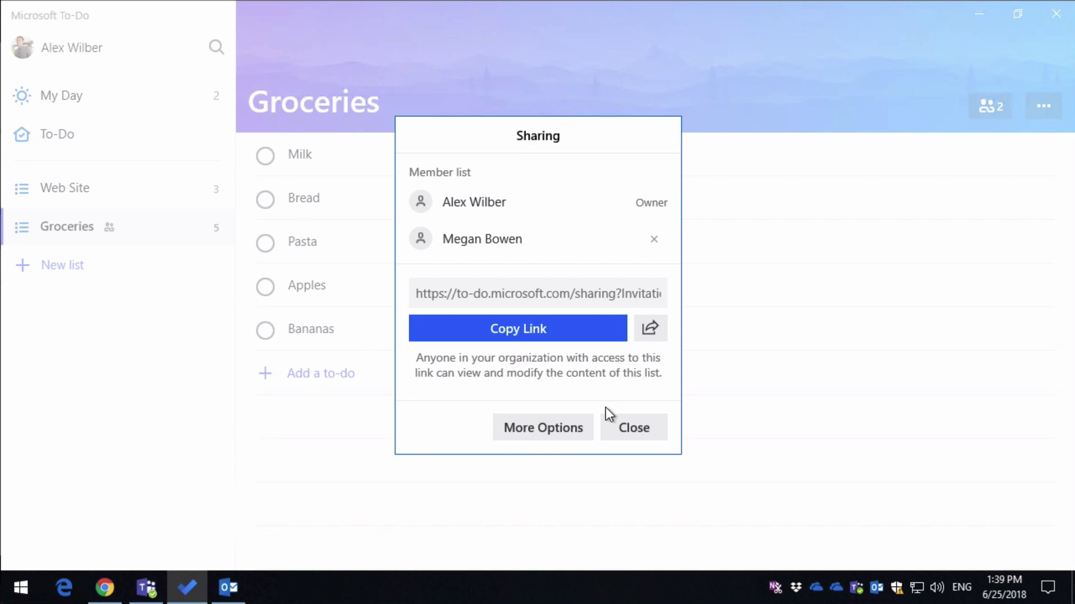
pyautogui.click(626, 430)
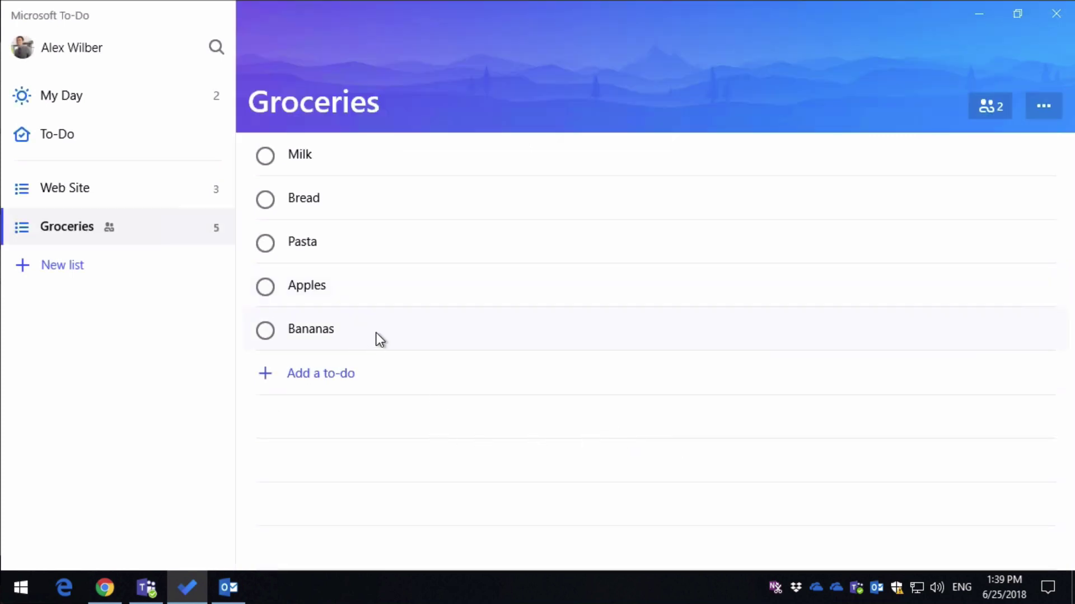
pyautogui.moveTo(375, 332); pyautogui.dragTo(372, 333)
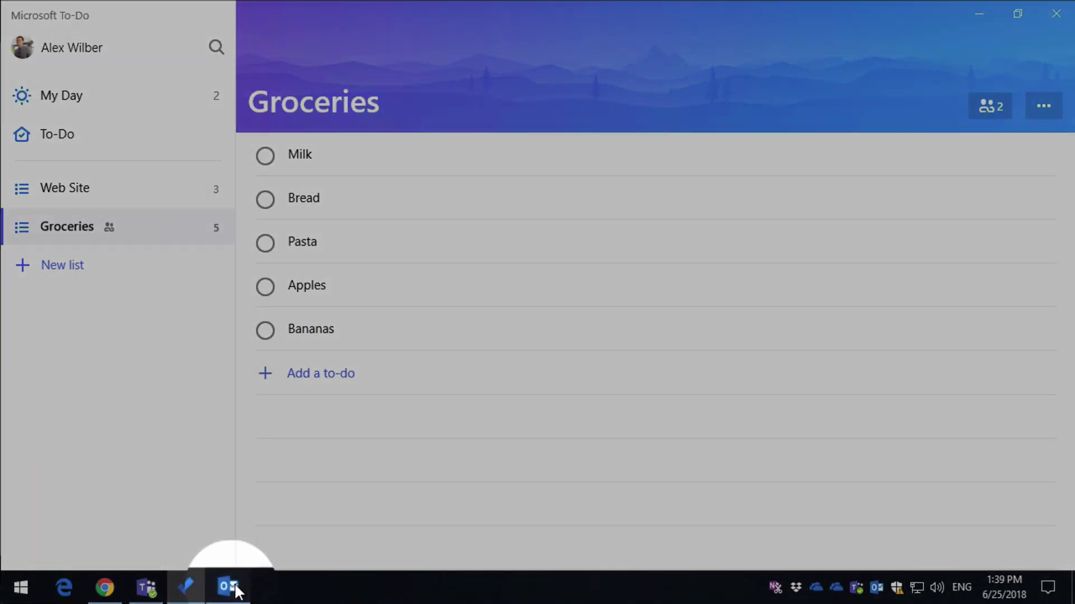
# Switch to Outlook's Groceries task folder, where Bananas appears with Bread, Milk, Apples and Pasta
pyautogui.click(228, 587)
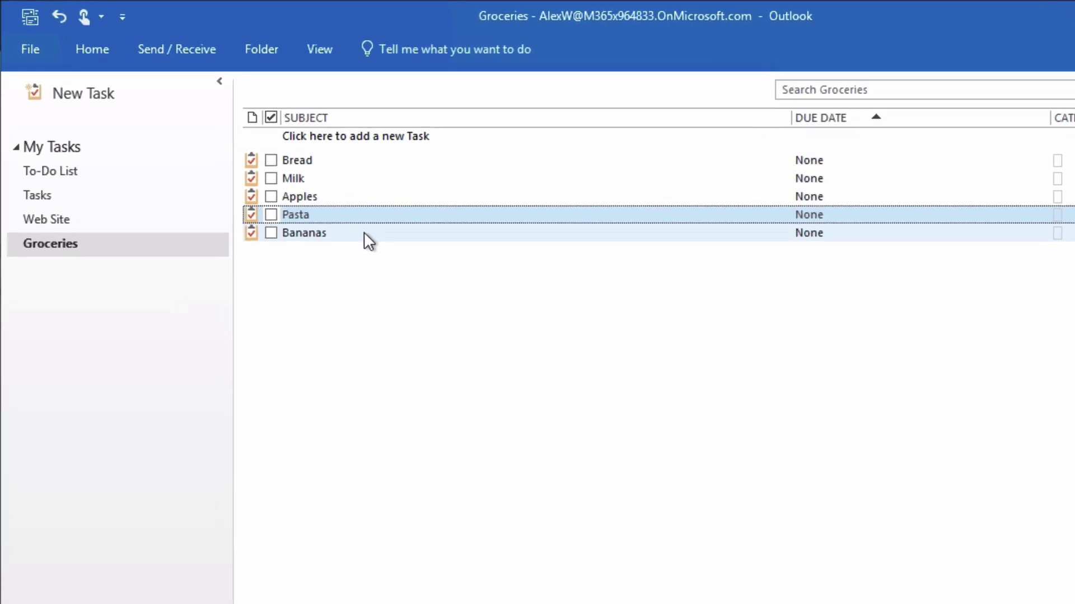
pyautogui.moveTo(421, 258); pyautogui.dragTo(417, 267)
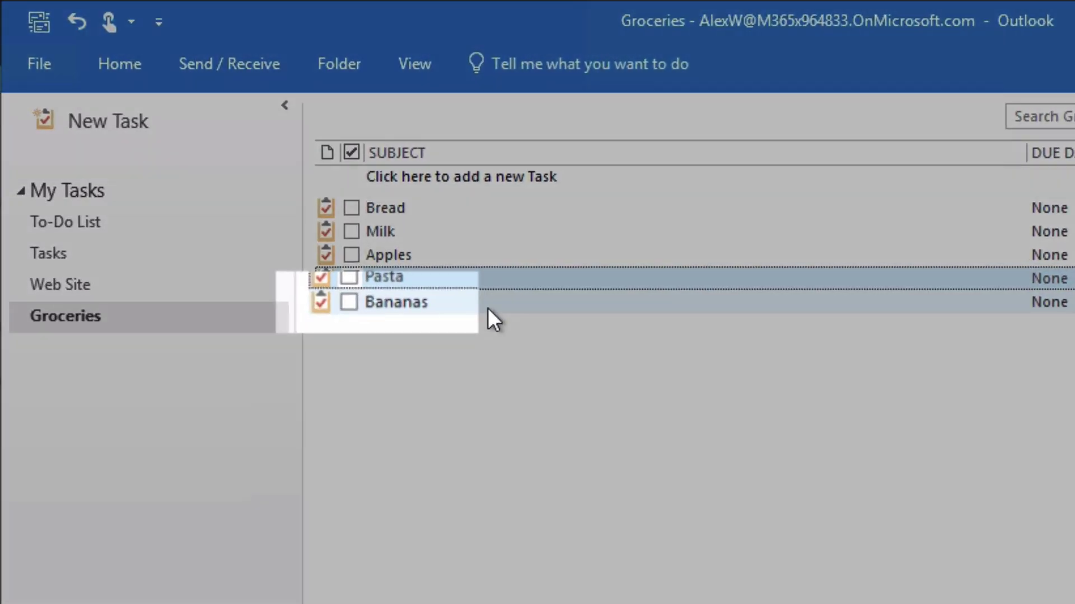